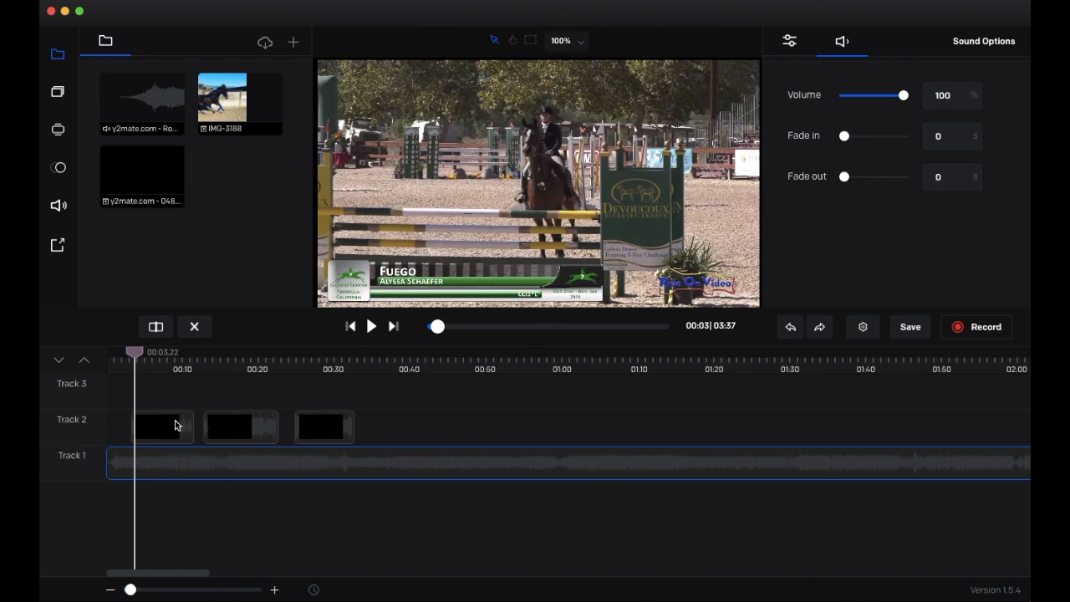
# - Select the first Track 2 clip to show its Media Settings, scrub through it, and return toward 00:00
pyautogui.click(149, 436)
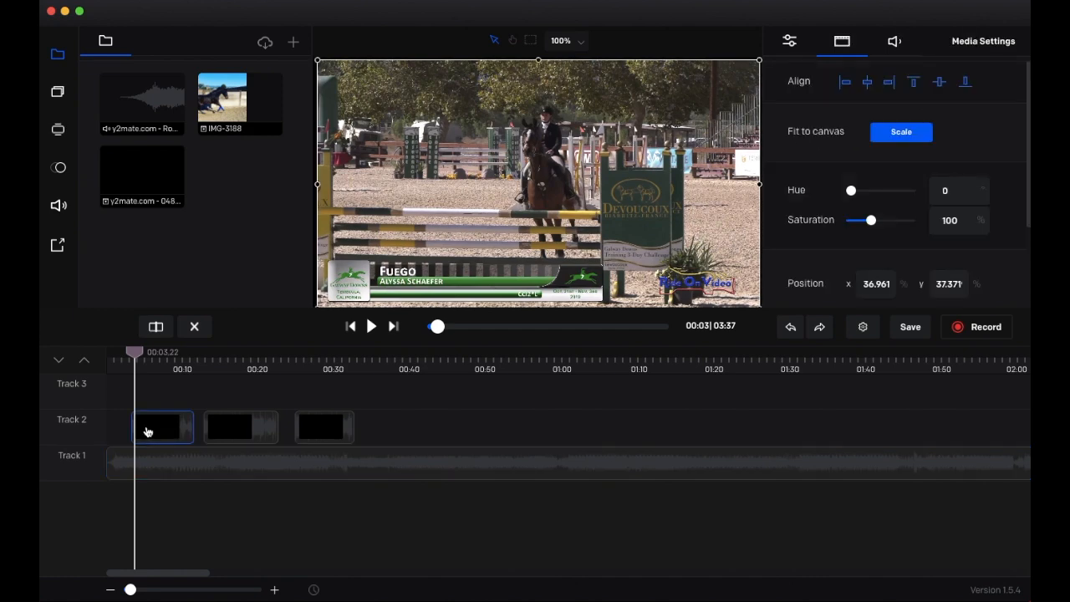
pyautogui.moveTo(134, 351); pyautogui.dragTo(185, 354)
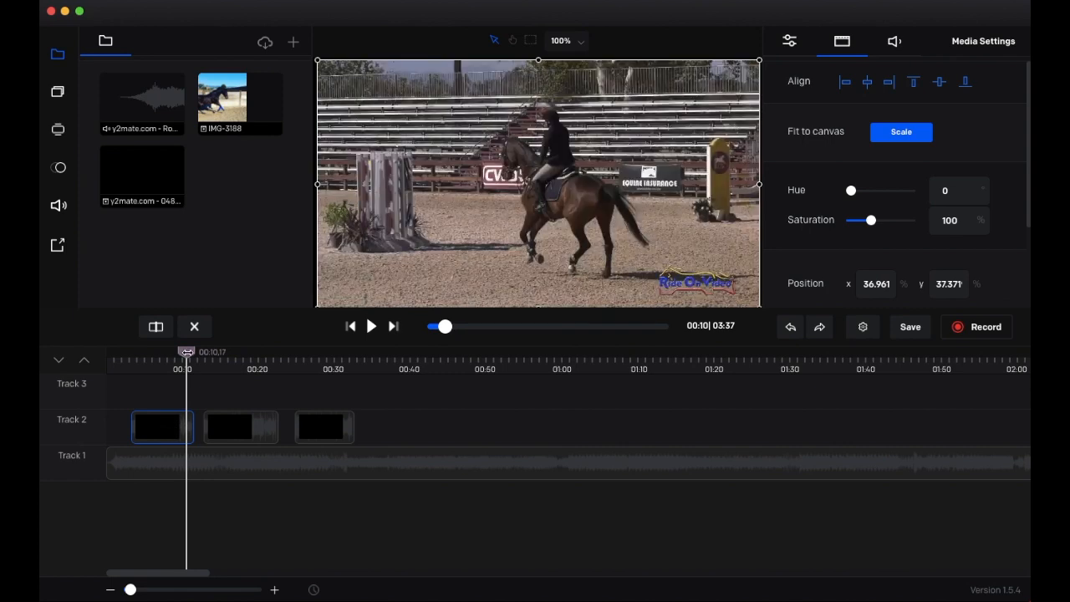
pyautogui.moveTo(186, 351); pyautogui.dragTo(104, 354)
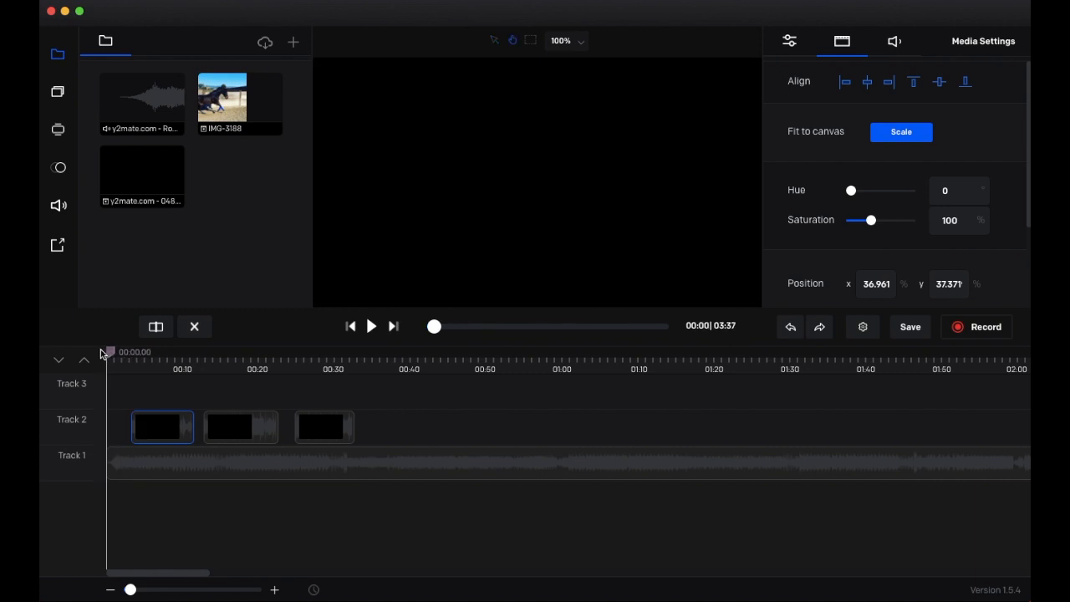
pyautogui.click(371, 326)
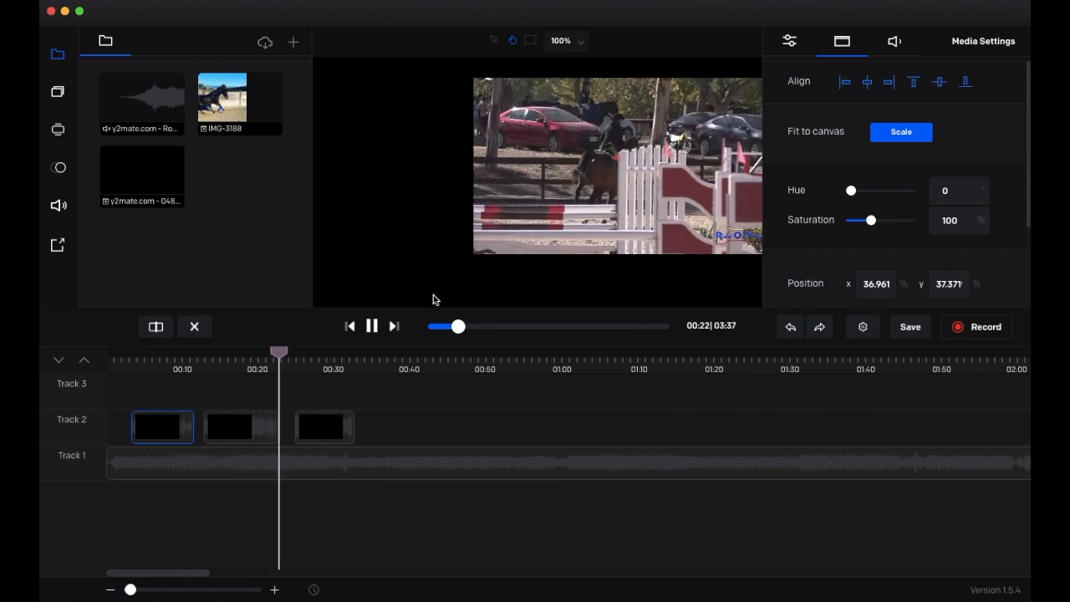
pyautogui.click(371, 329)
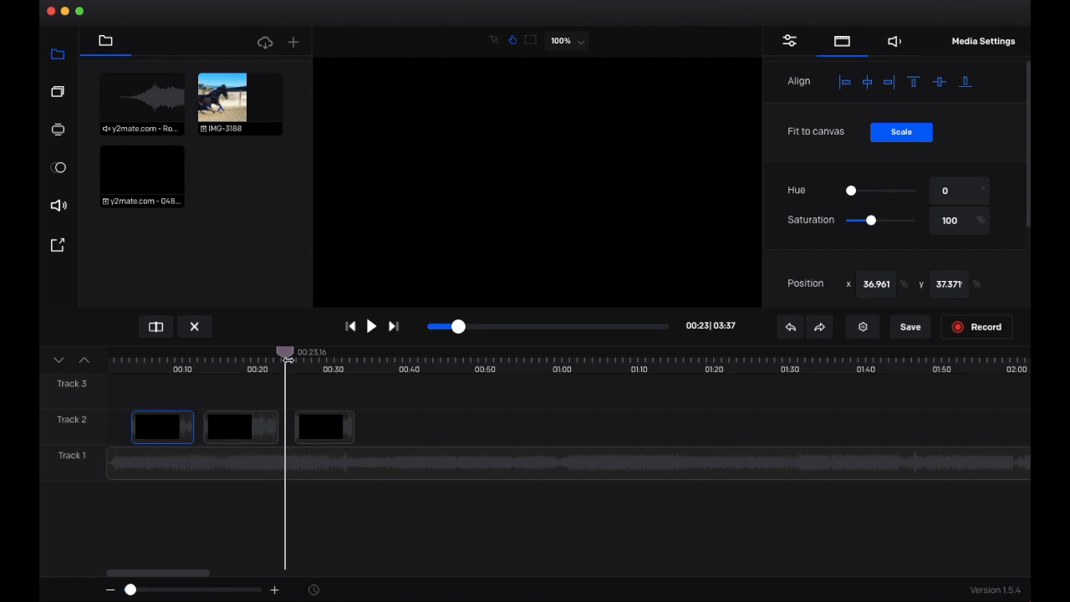
pyautogui.moveTo(278, 350); pyautogui.dragTo(176, 358)
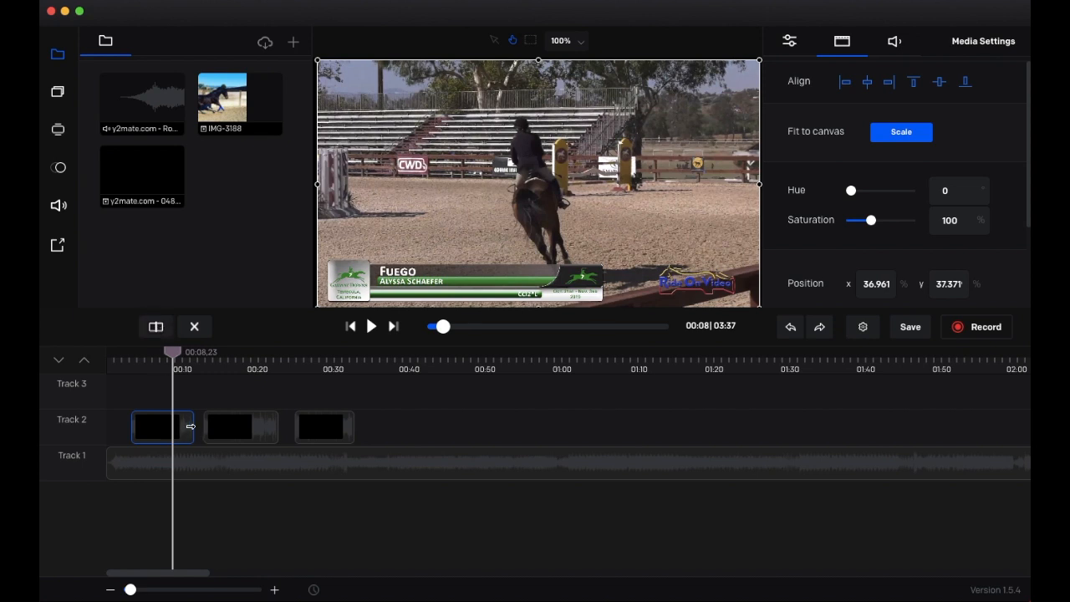
# - Trim the end of the first Track 2 clip back to about 00:10 and play it to check
pyautogui.moveTo(192, 427)
pyautogui.mouseDown()
pyautogui.moveTo(145, 423)
pyautogui.moveTo(186, 424)
pyautogui.moveTo(173, 424)
pyautogui.mouseUp()
pyautogui.moveTo(174, 356); pyautogui.dragTo(131, 353)
pyautogui.click(373, 327)
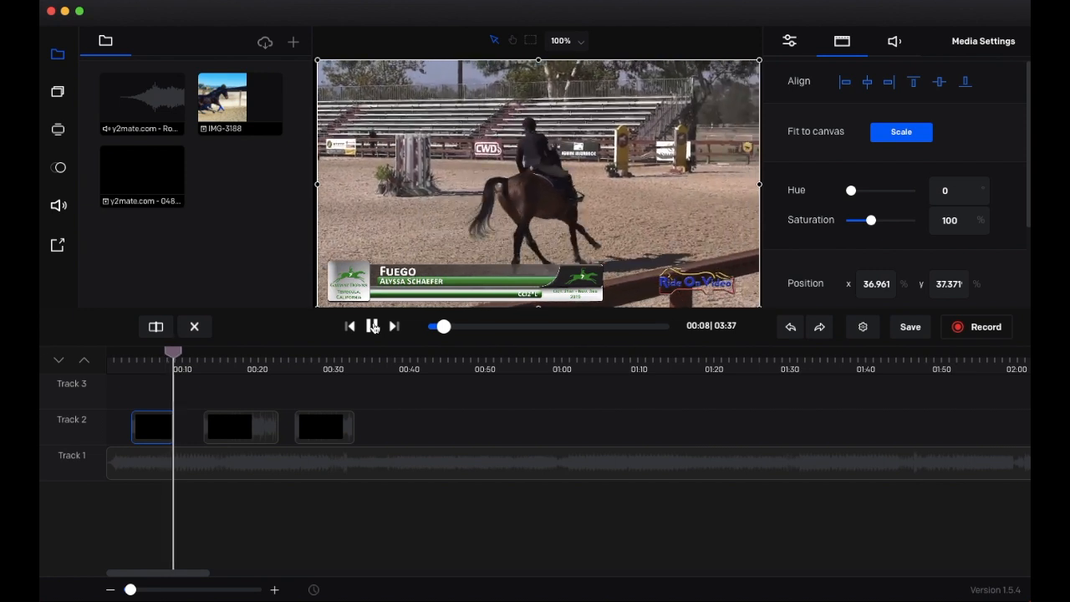
pyautogui.click(372, 327)
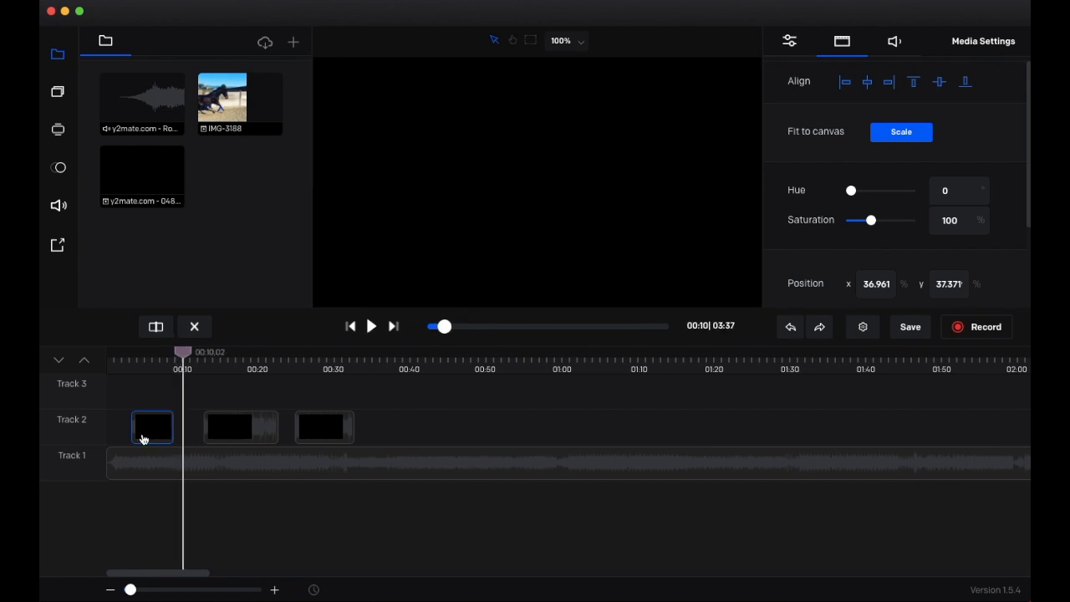
# - Trim the second Track 2 clip to start near 00:14 and shift its picture toward the canvas centre
pyautogui.moveTo(183, 353); pyautogui.dragTo(220, 353)
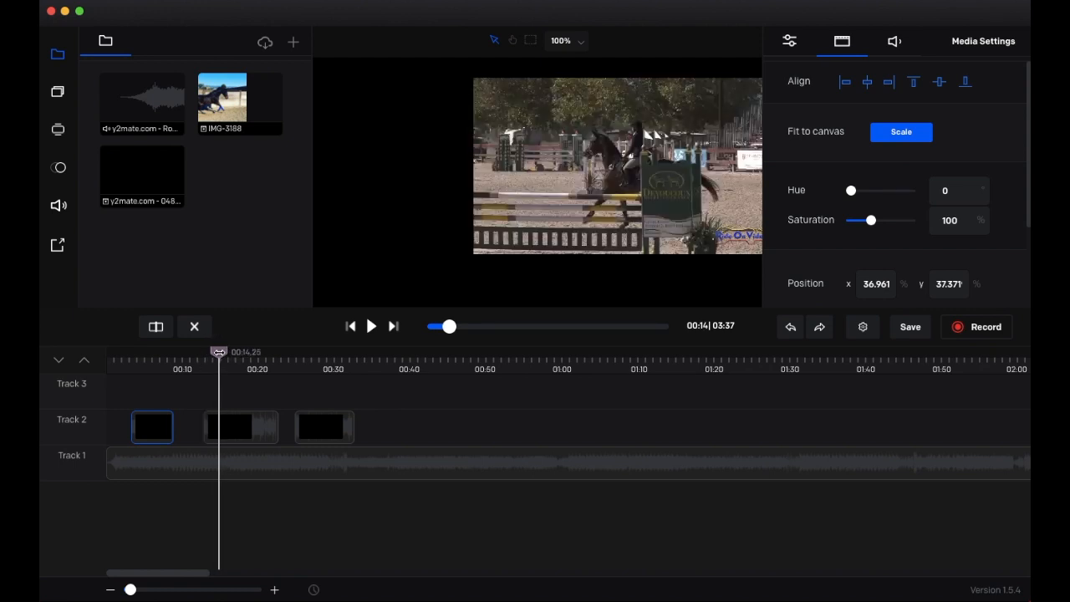
pyautogui.click(207, 428)
pyautogui.moveTo(207, 427); pyautogui.dragTo(220, 427)
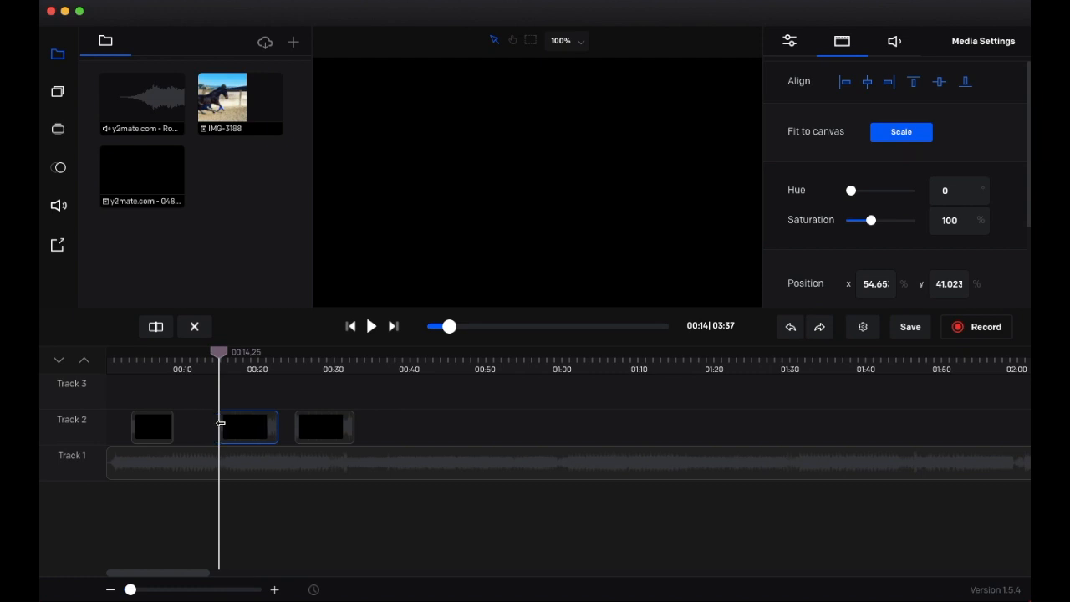
pyautogui.click(371, 326)
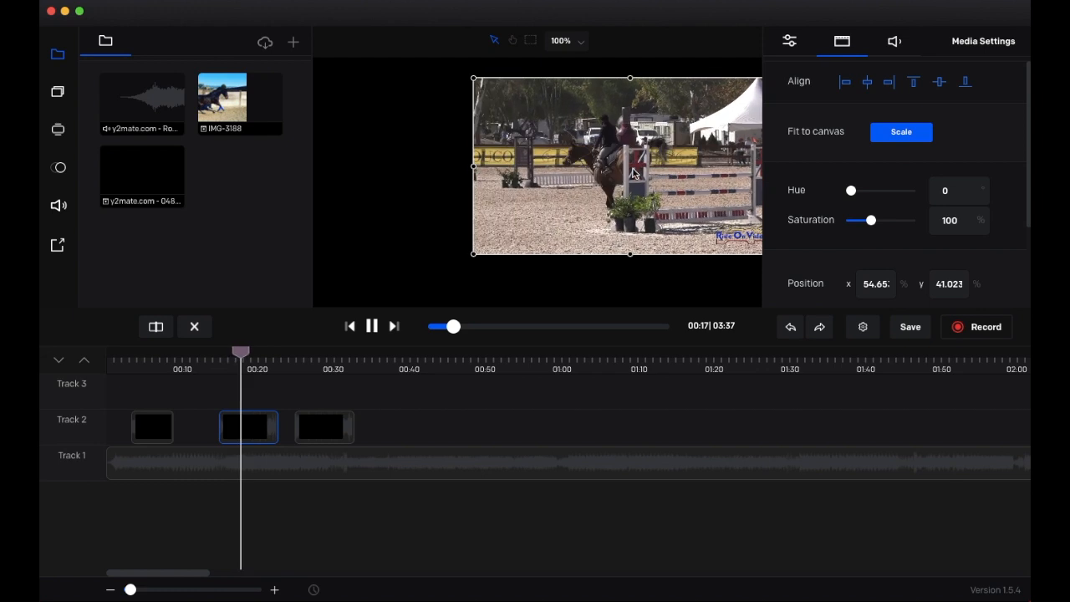
pyautogui.moveTo(499, 180); pyautogui.dragTo(528, 196)
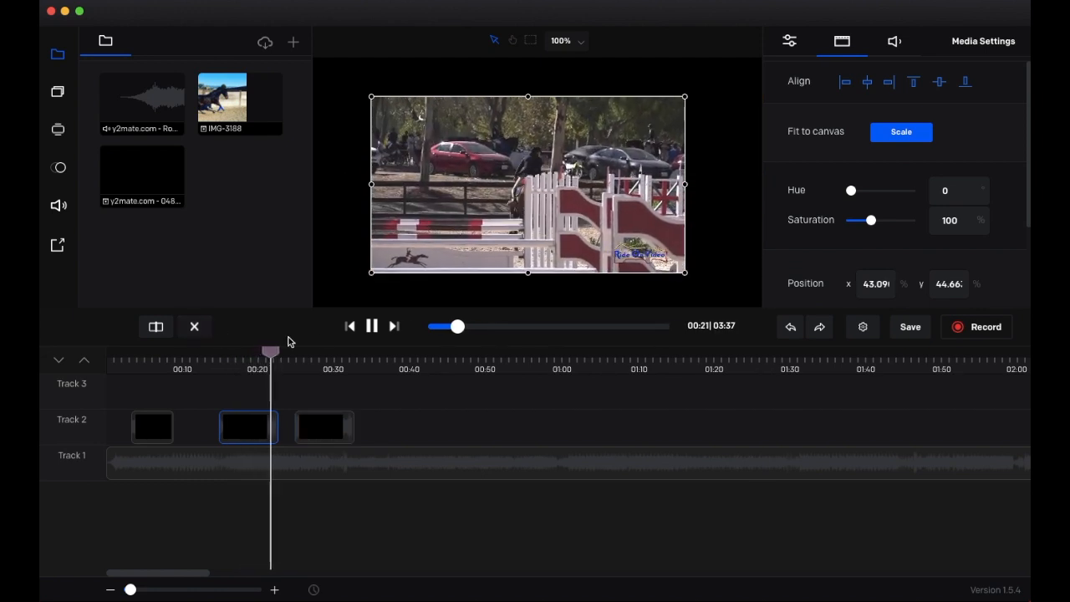
pyautogui.click(371, 326)
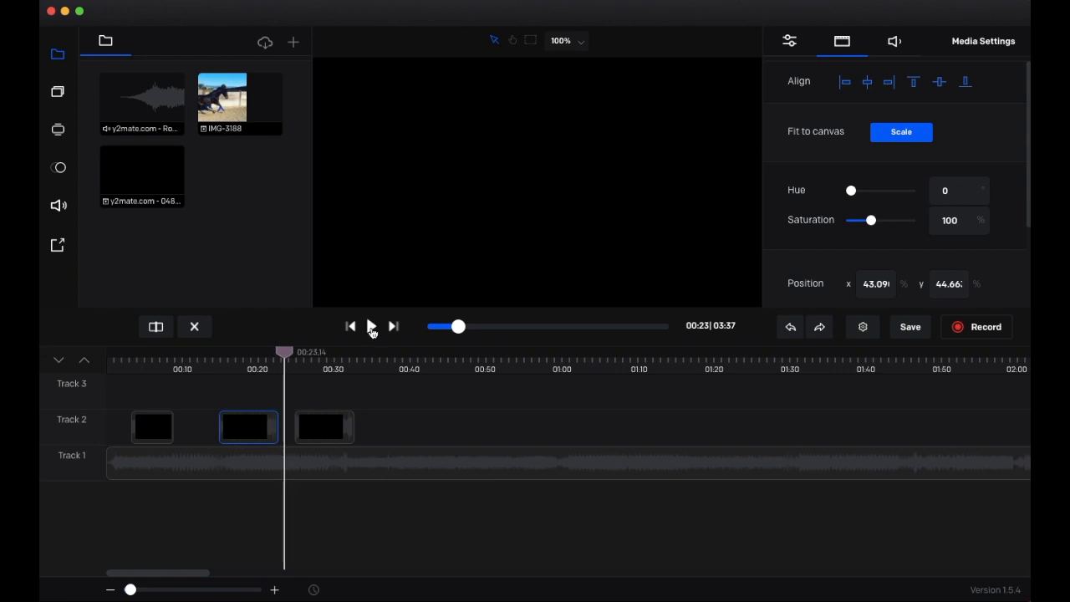
# - Park the first clip on Track 3, move the second clip to 00:00, then place the parked clip after it
pyautogui.moveTo(250, 436); pyautogui.dragTo(227, 432)
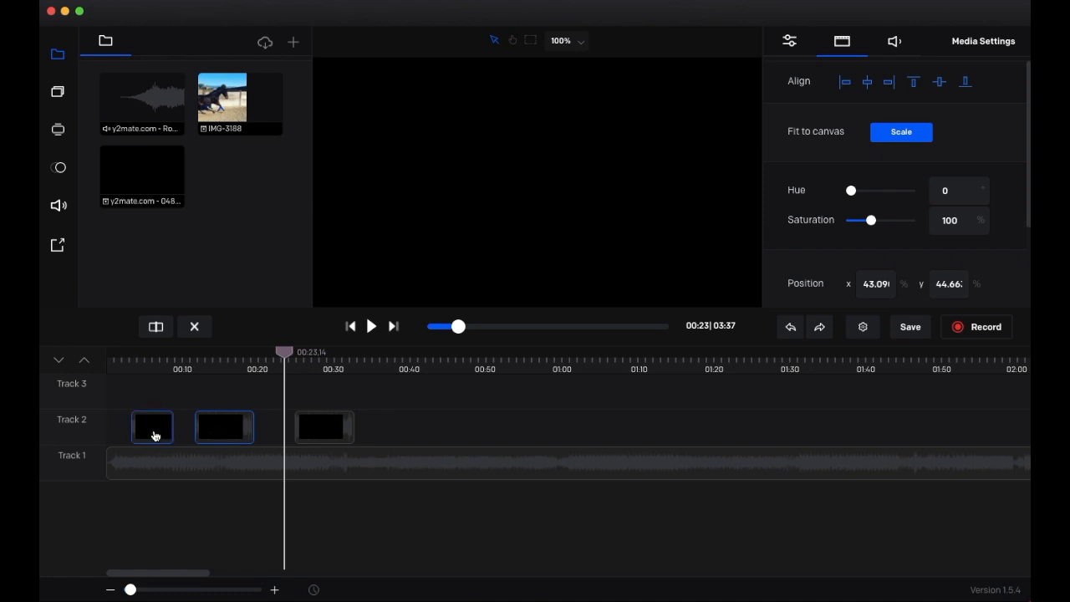
pyautogui.moveTo(154, 434); pyautogui.dragTo(261, 394)
pyautogui.click(197, 433)
pyautogui.moveTo(197, 433); pyautogui.dragTo(141, 434)
pyautogui.moveTo(224, 427); pyautogui.dragTo(136, 429)
pyautogui.click(264, 394)
pyautogui.moveTo(264, 395); pyautogui.dragTo(193, 431)
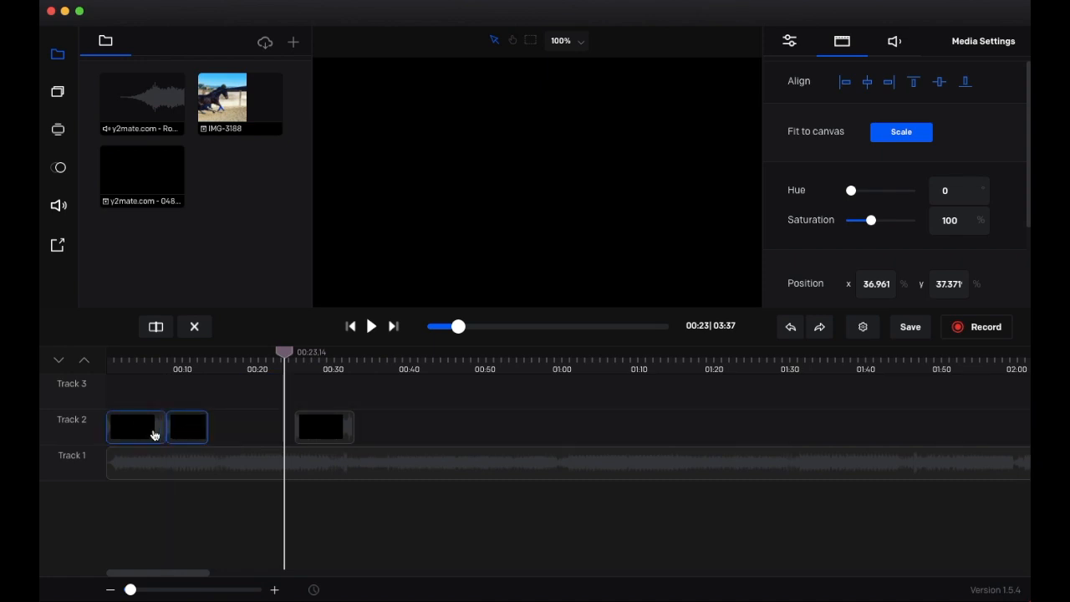
pyautogui.moveTo(288, 355); pyautogui.dragTo(108, 352)
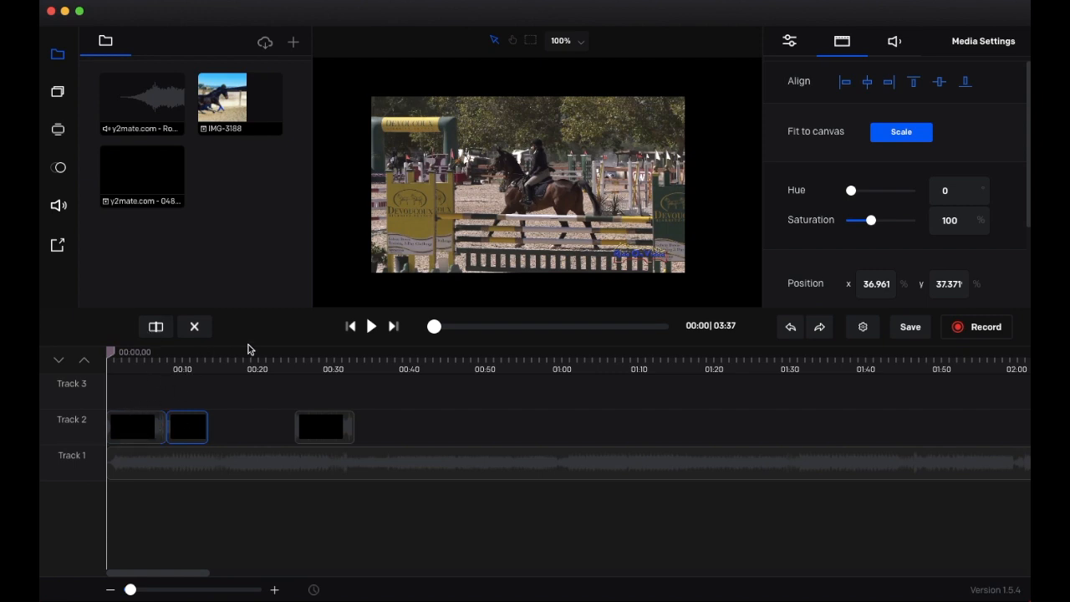
pyautogui.click(371, 327)
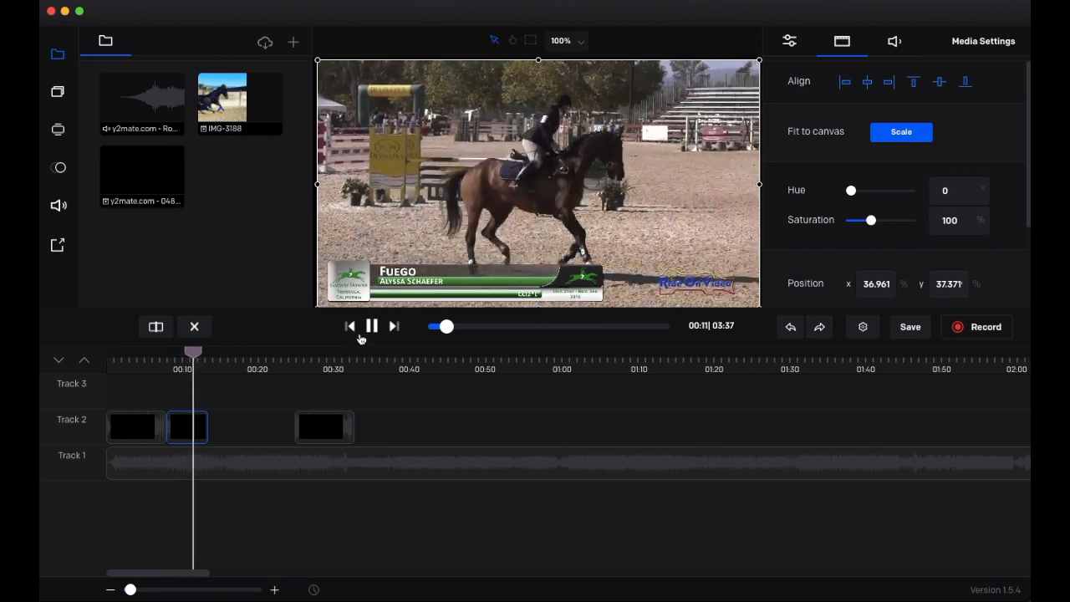
pyautogui.click(371, 327)
pyautogui.click(136, 434)
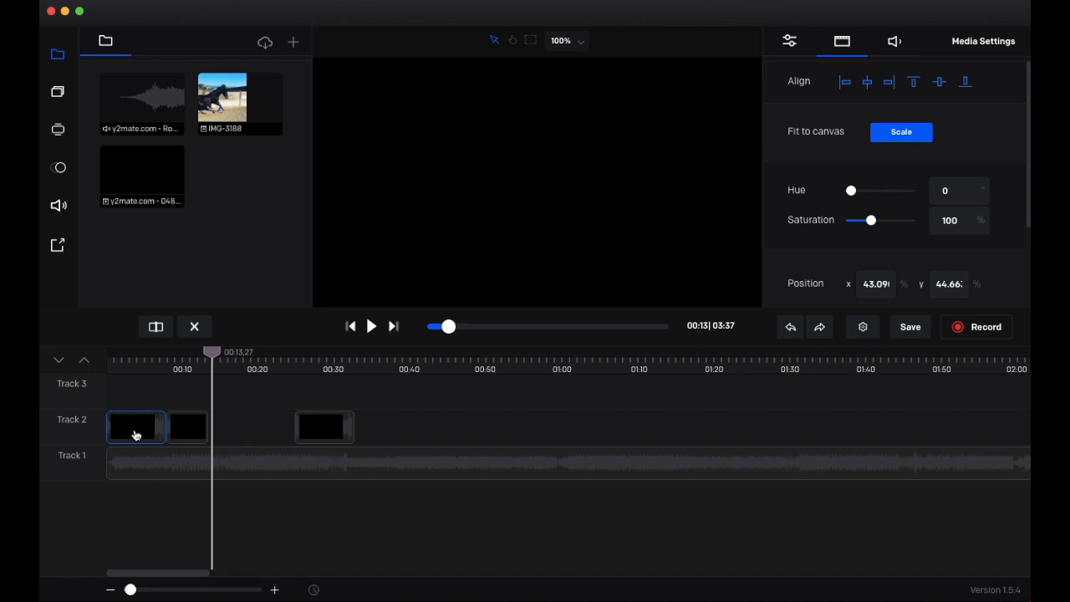
# - Align the opening clip's picture to the canvas top-left, stretch it to fill the canvas, and save
pyautogui.moveTo(213, 352); pyautogui.dragTo(127, 352)
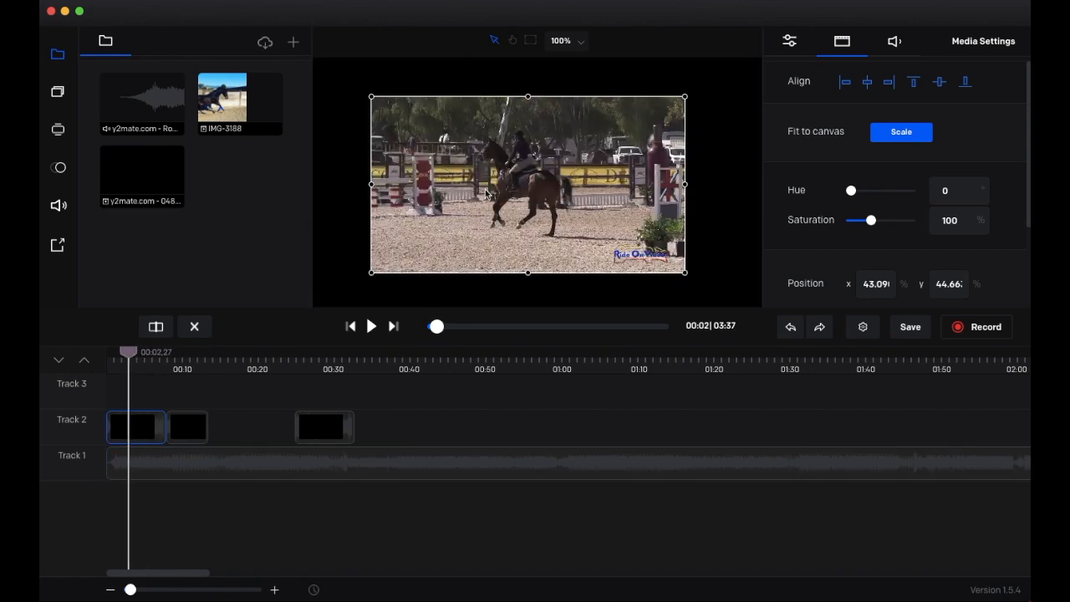
pyautogui.moveTo(464, 187); pyautogui.dragTo(430, 158)
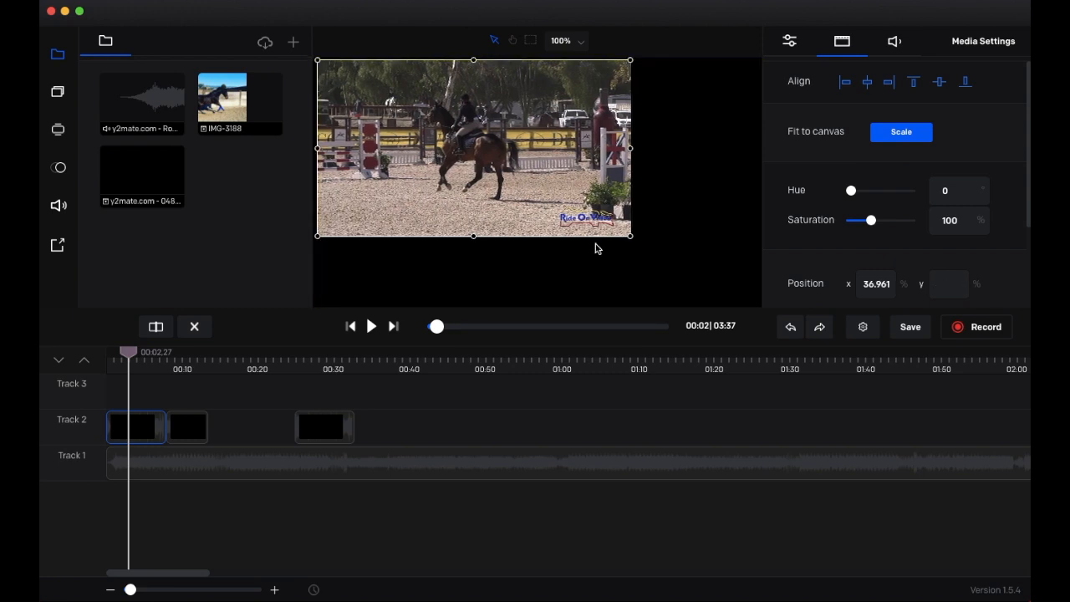
pyautogui.moveTo(631, 237); pyautogui.dragTo(735, 294)
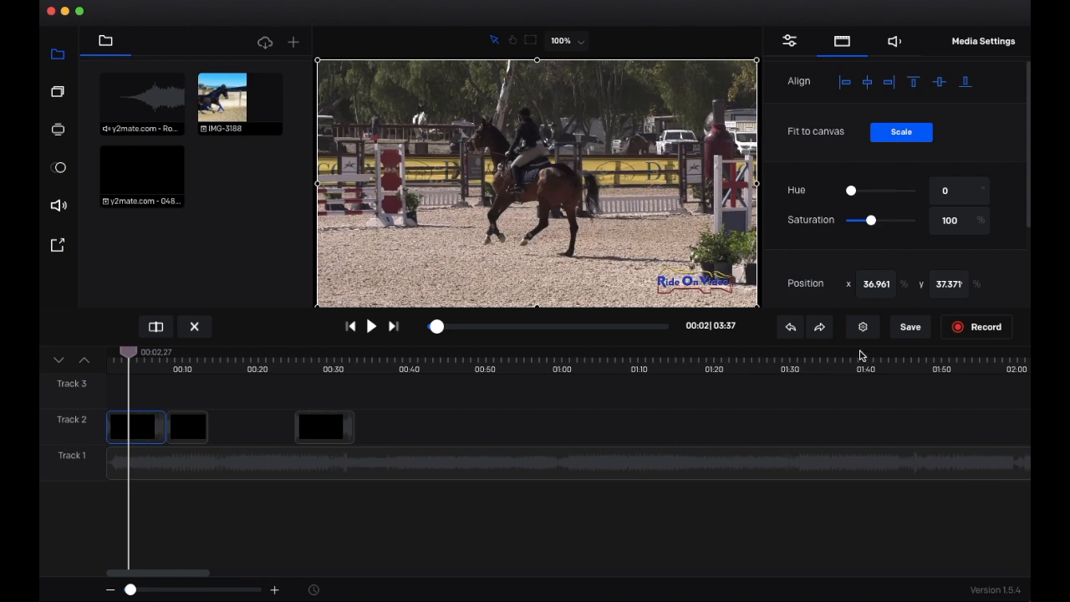
pyautogui.click(917, 330)
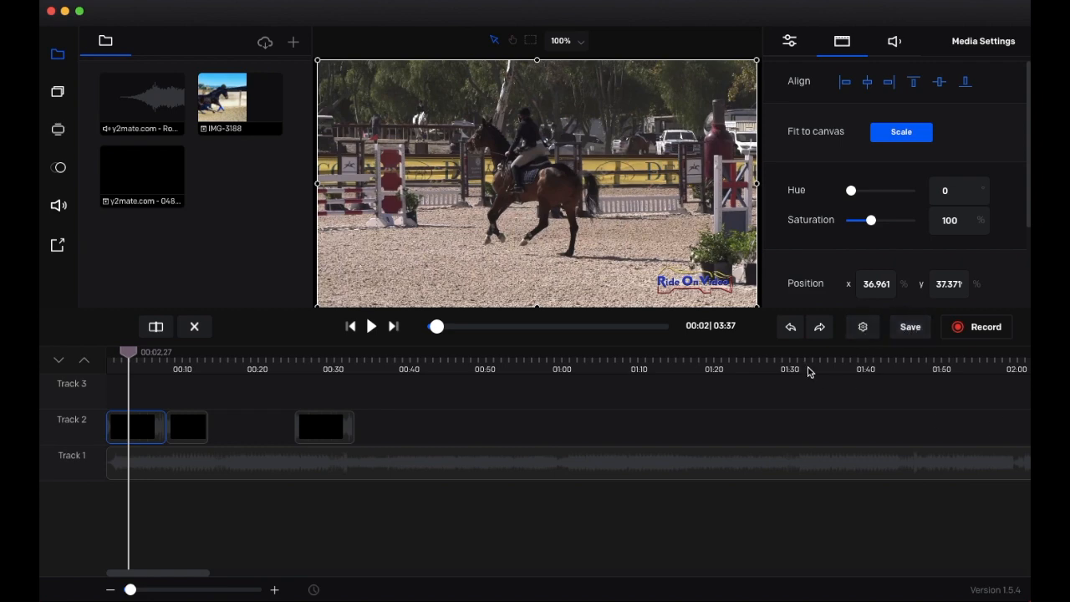